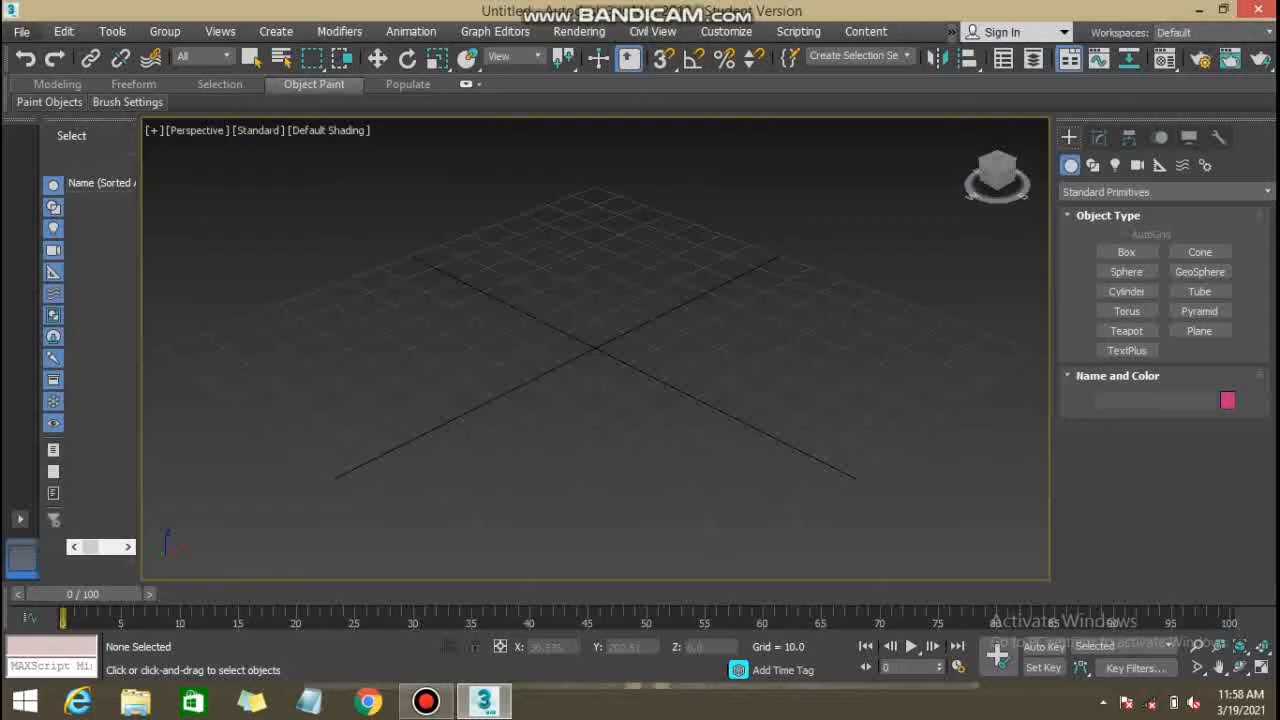
# Start importing an external file into the empty scene
pyautogui.click(21, 31)
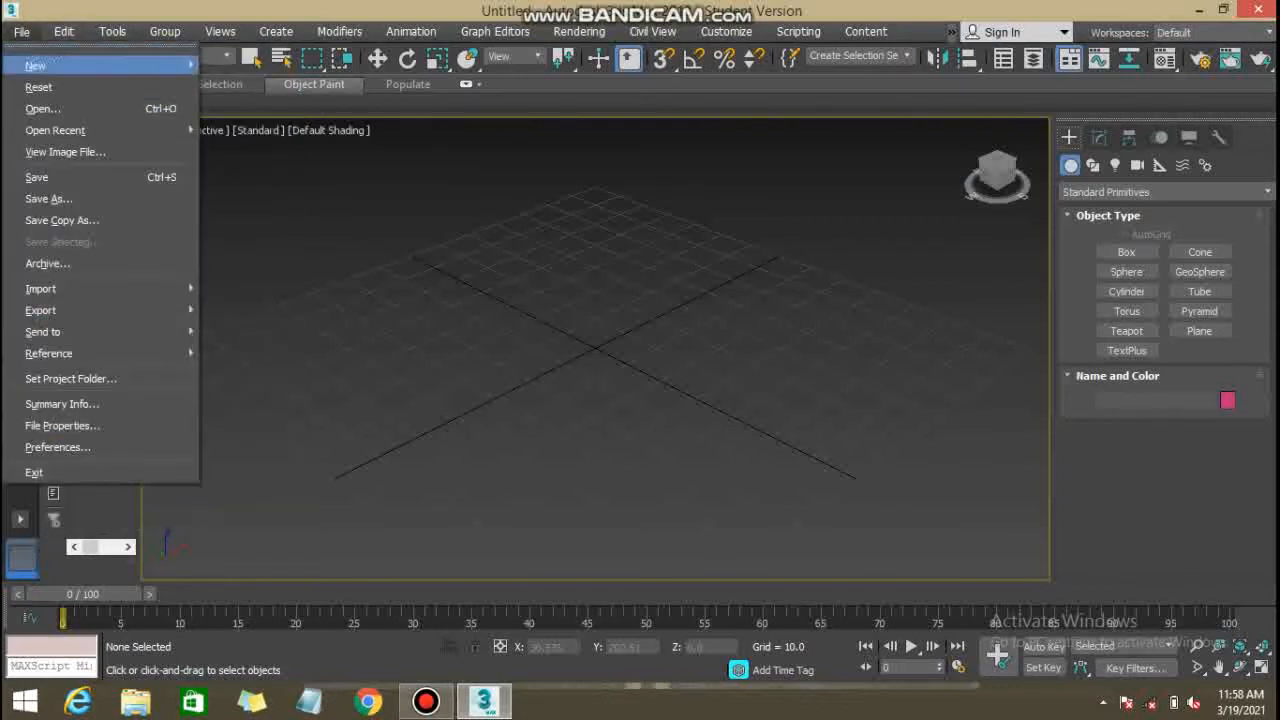
pyautogui.moveTo(40, 310)
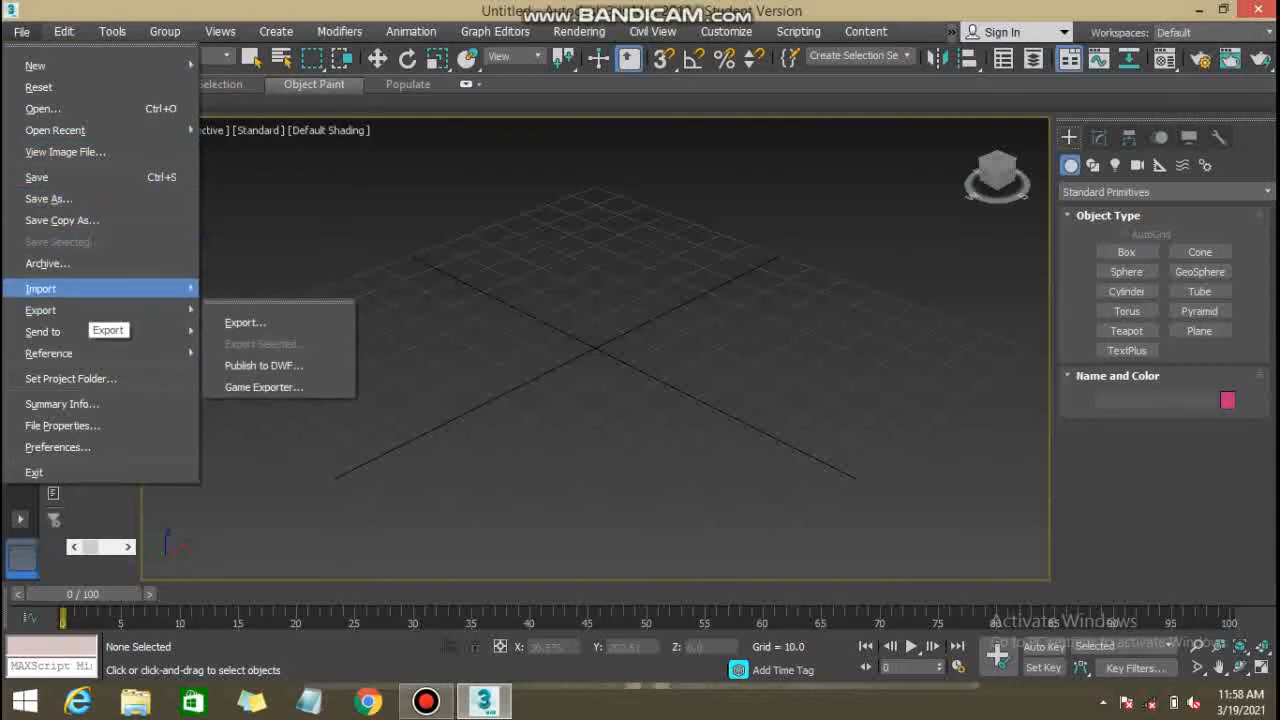
pyautogui.moveTo(40, 288)
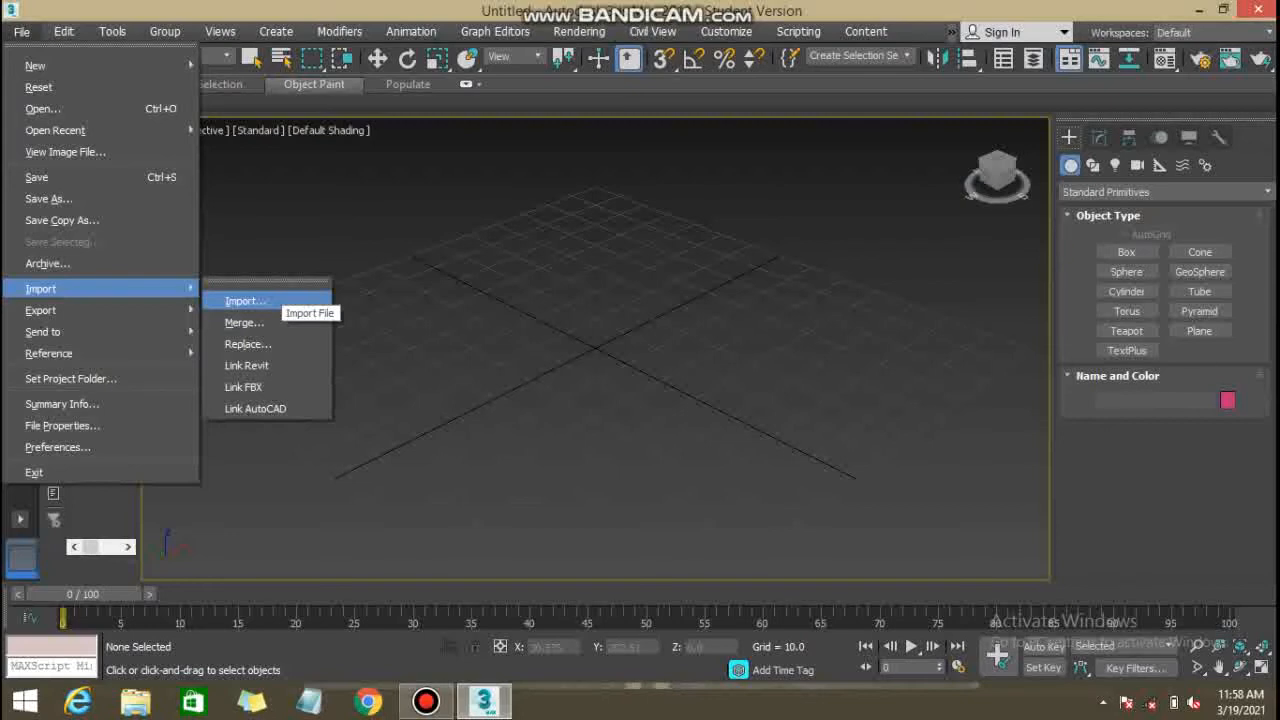
pyautogui.click(245, 301)
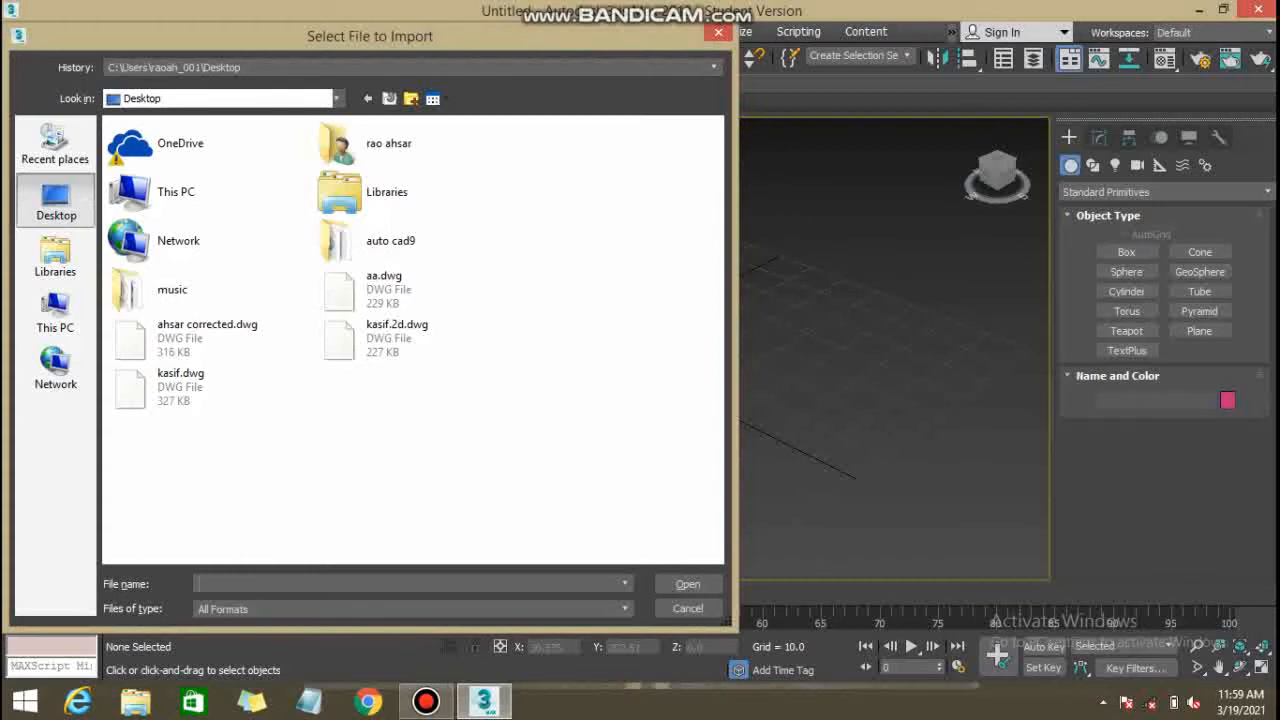
pyautogui.moveTo(370, 36)
pyautogui.mouseDown()
pyautogui.moveTo(398, 41)
pyautogui.moveTo(363, 42)
pyautogui.mouseUp()
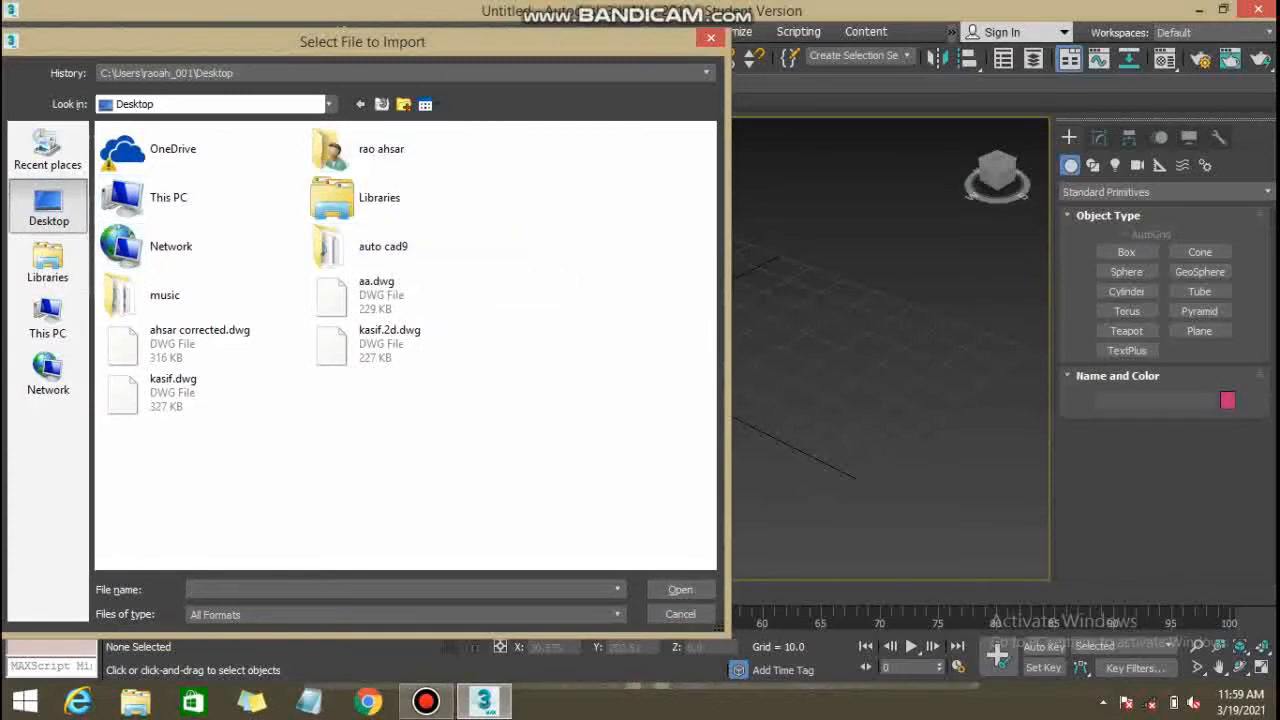
# Browse the folders on Local Disk (D:) and the Desktop for the drawing file to import
pyautogui.click(48, 318)
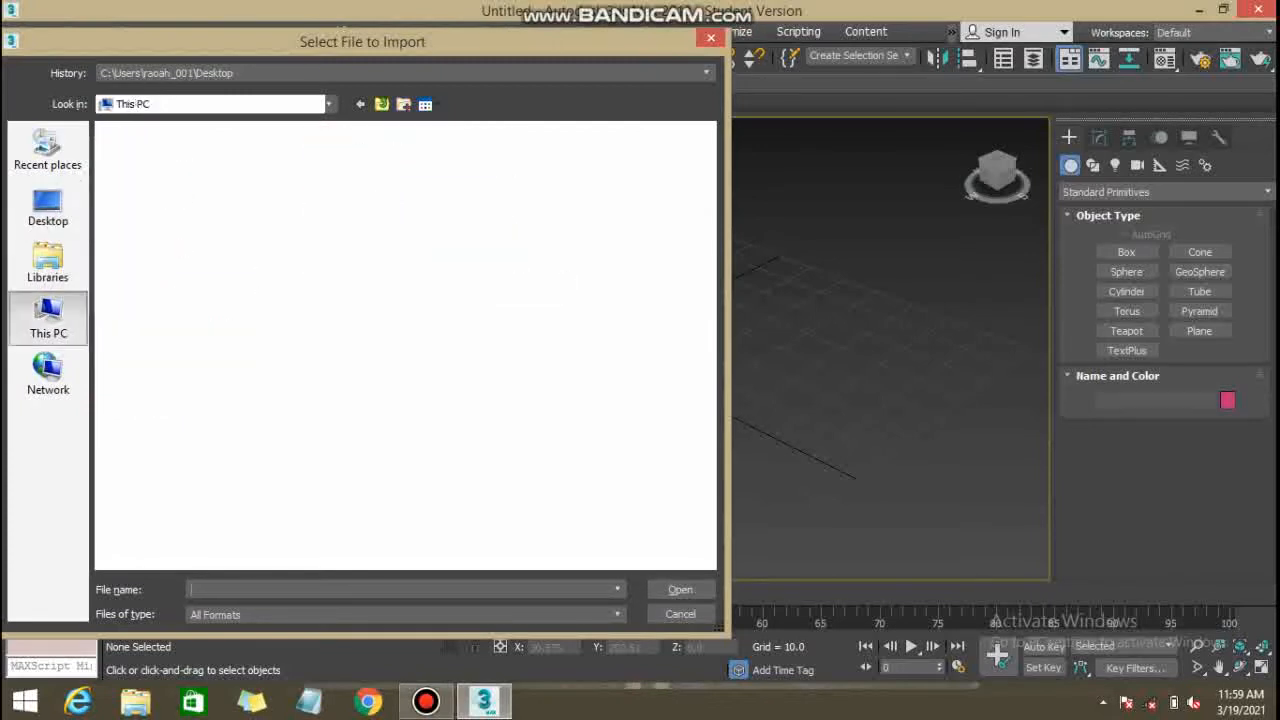
pyautogui.doubleClick(410, 338)
pyautogui.doubleClick(245, 205)
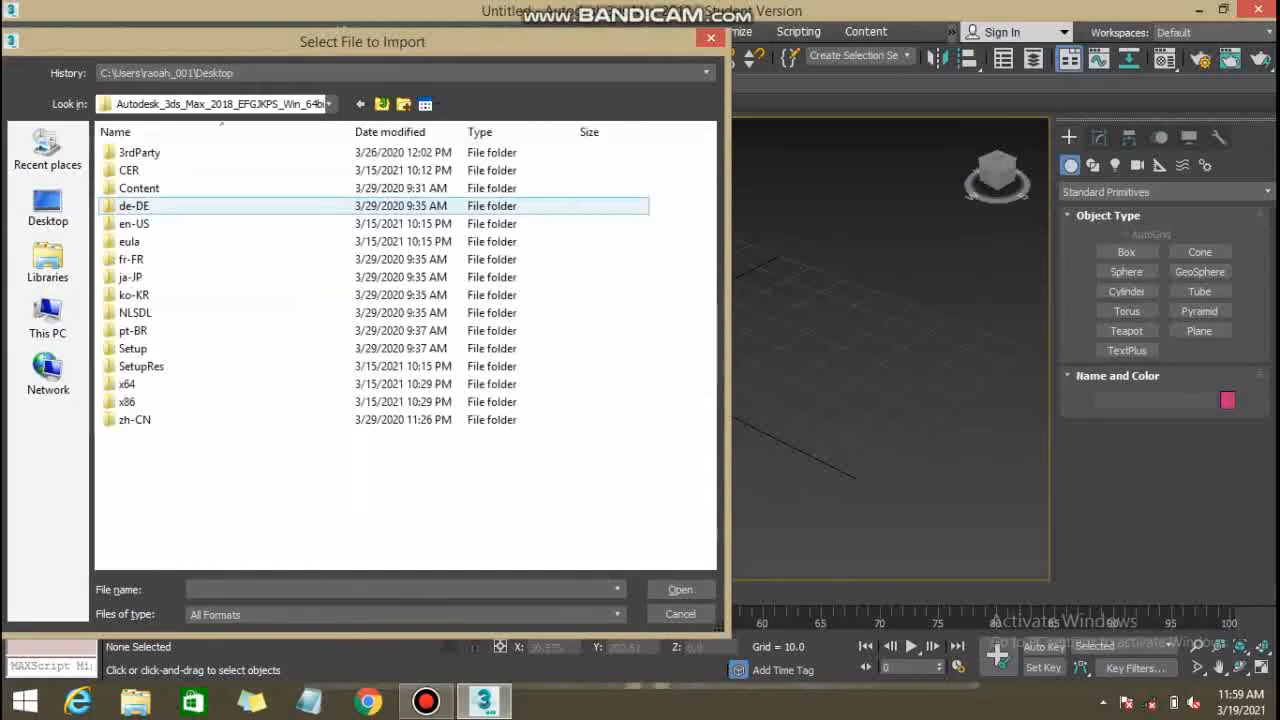
pyautogui.click(360, 104)
pyautogui.doubleClick(147, 182)
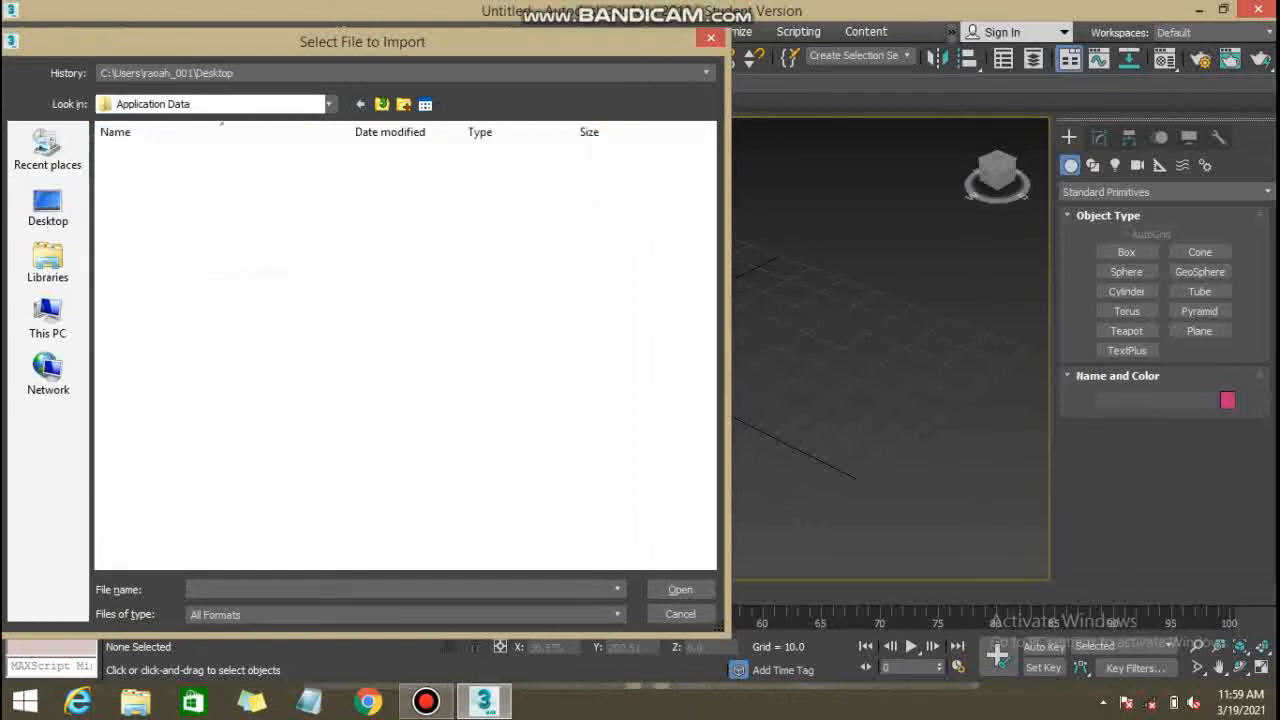
pyautogui.click(360, 104)
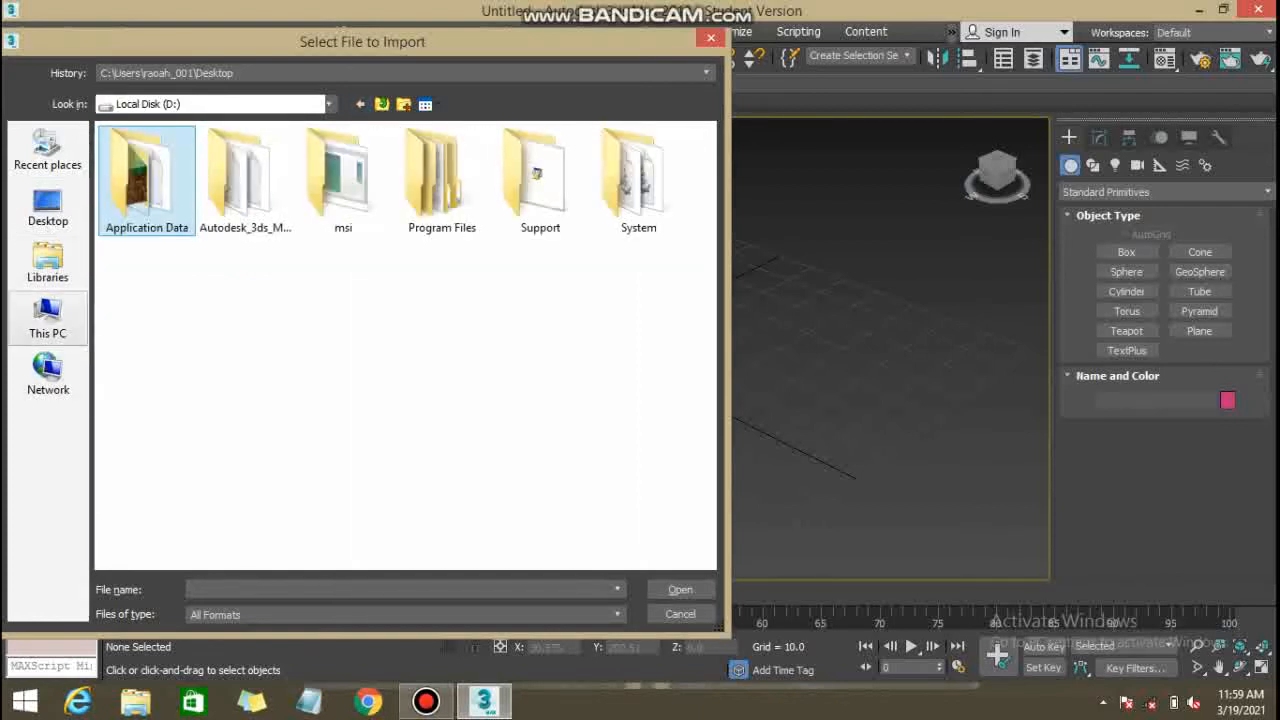
pyautogui.click(48, 208)
pyautogui.doubleClick(380, 197)
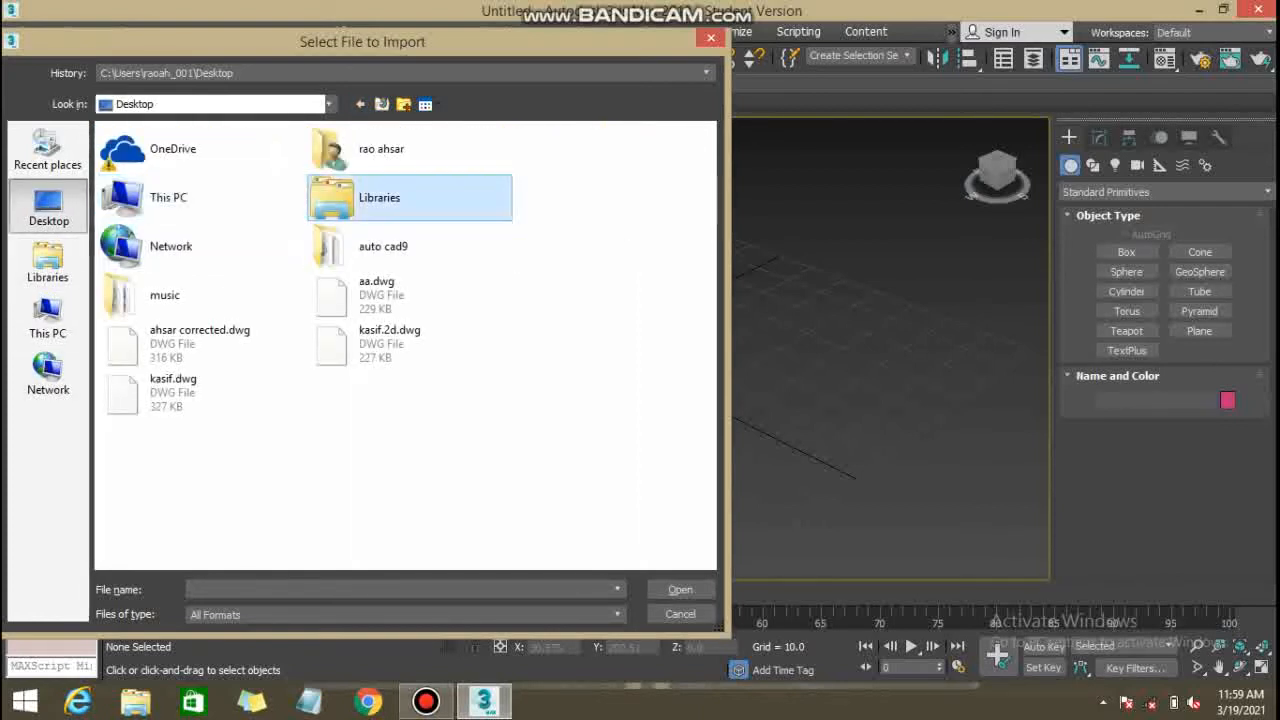
pyautogui.click(360, 104)
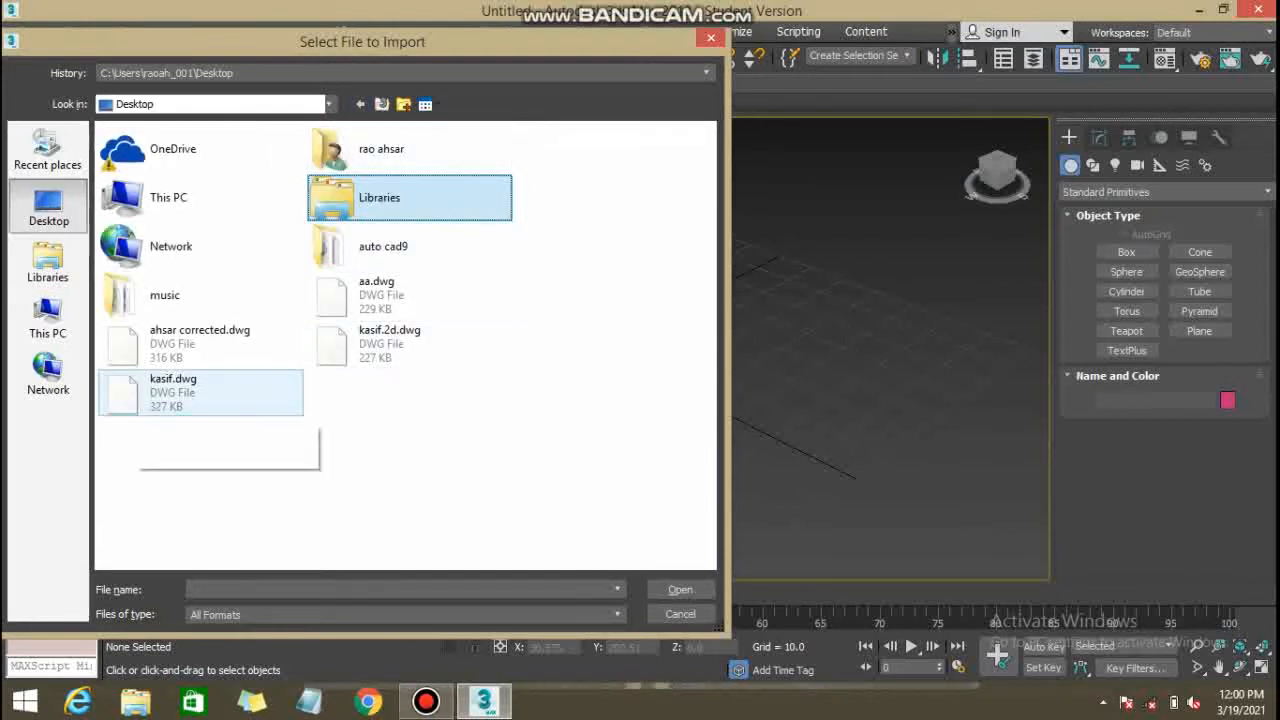
# Import kasif.dwg from the Desktop with the default DWG/DXF import options, leaving Weld nearby vertices off
pyautogui.click(145, 402)
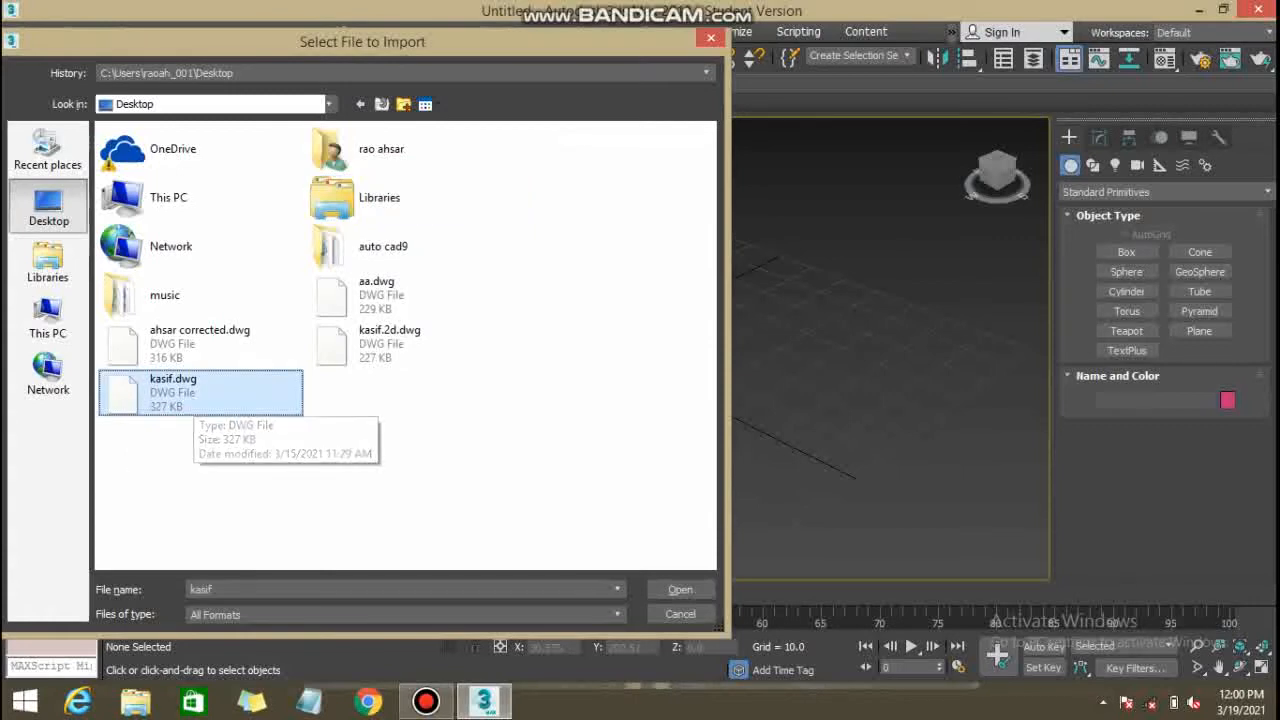
pyautogui.click(680, 590)
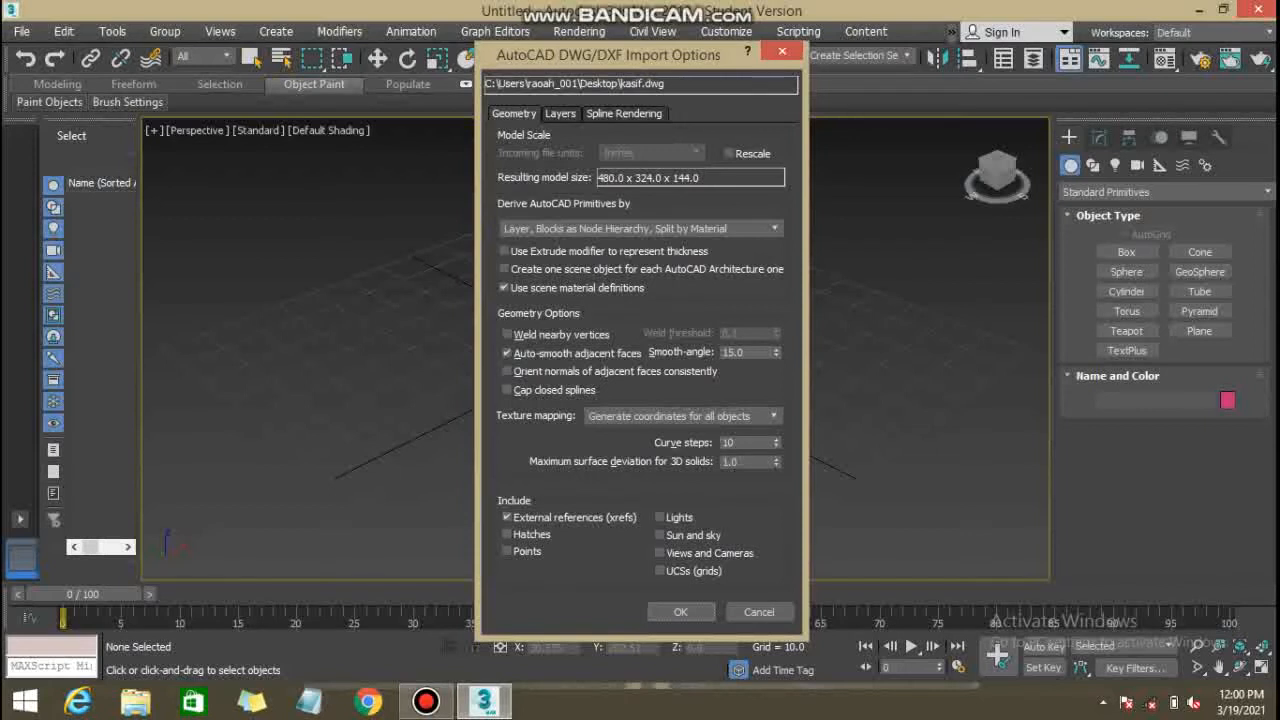
pyautogui.moveTo(608, 55); pyautogui.dragTo(600, 49)
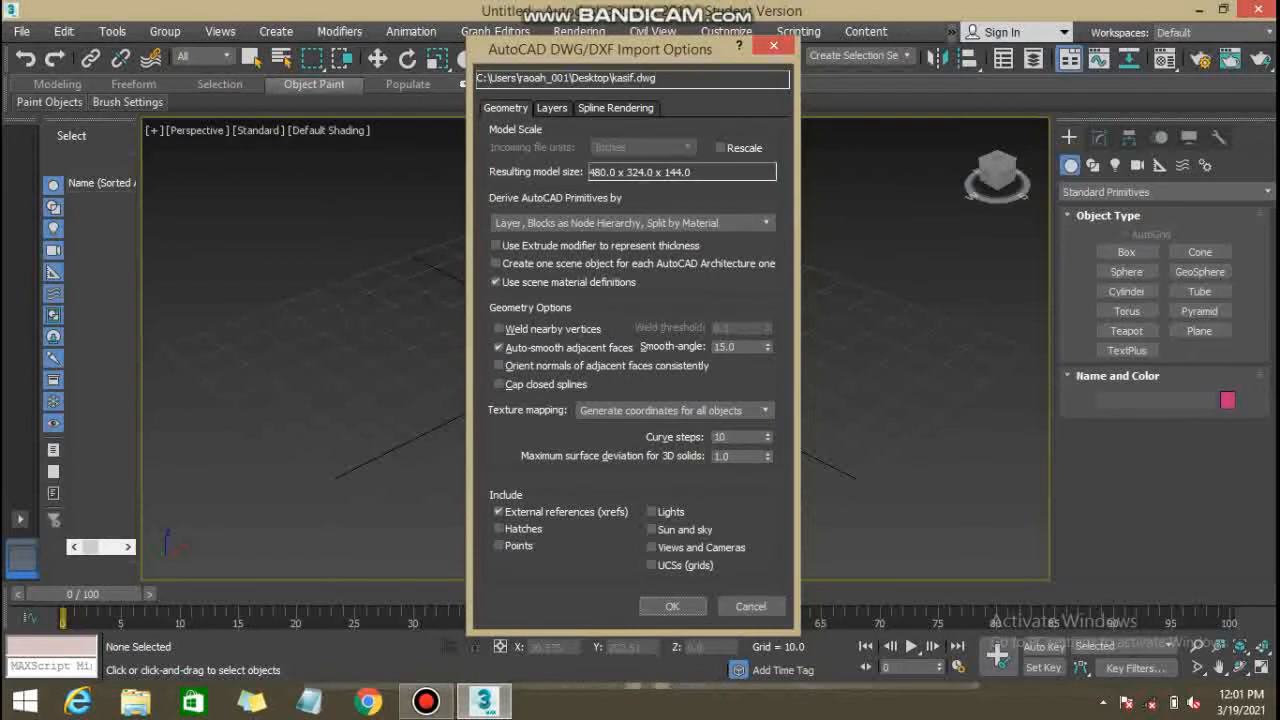
pyautogui.moveTo(600, 49); pyautogui.dragTo(603, 29)
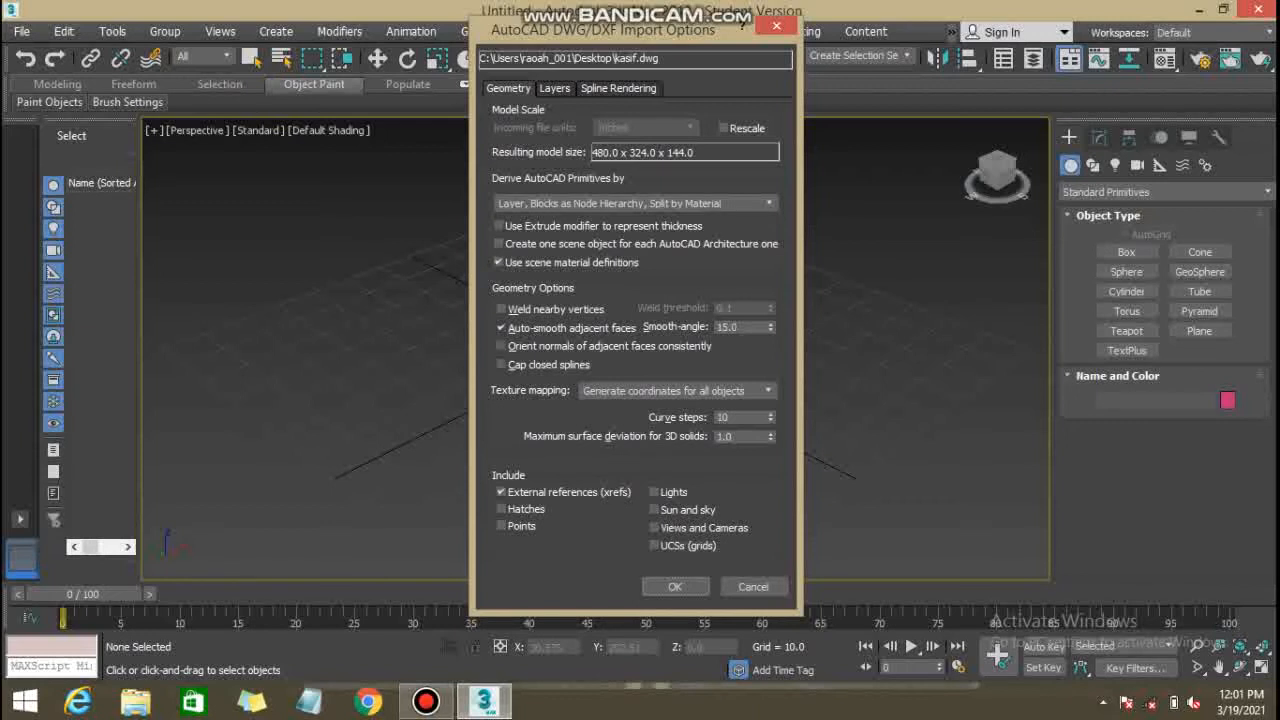
pyautogui.click(500, 309)
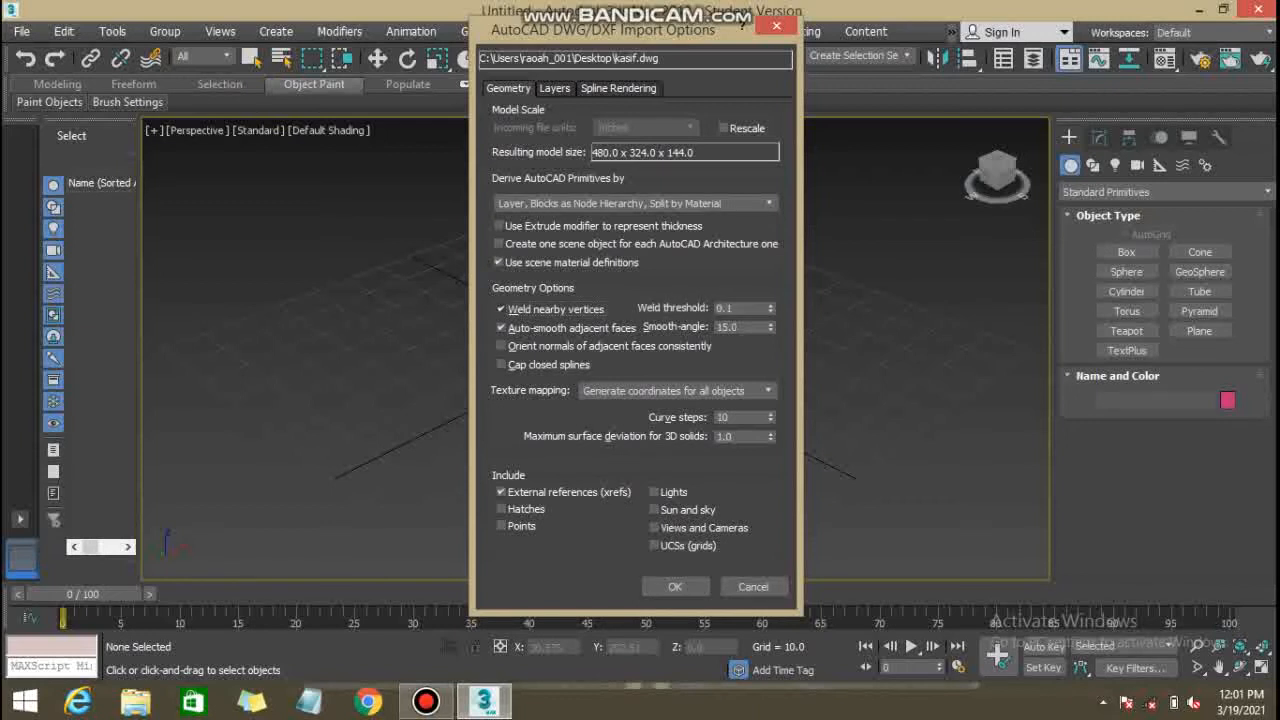
pyautogui.click(500, 309)
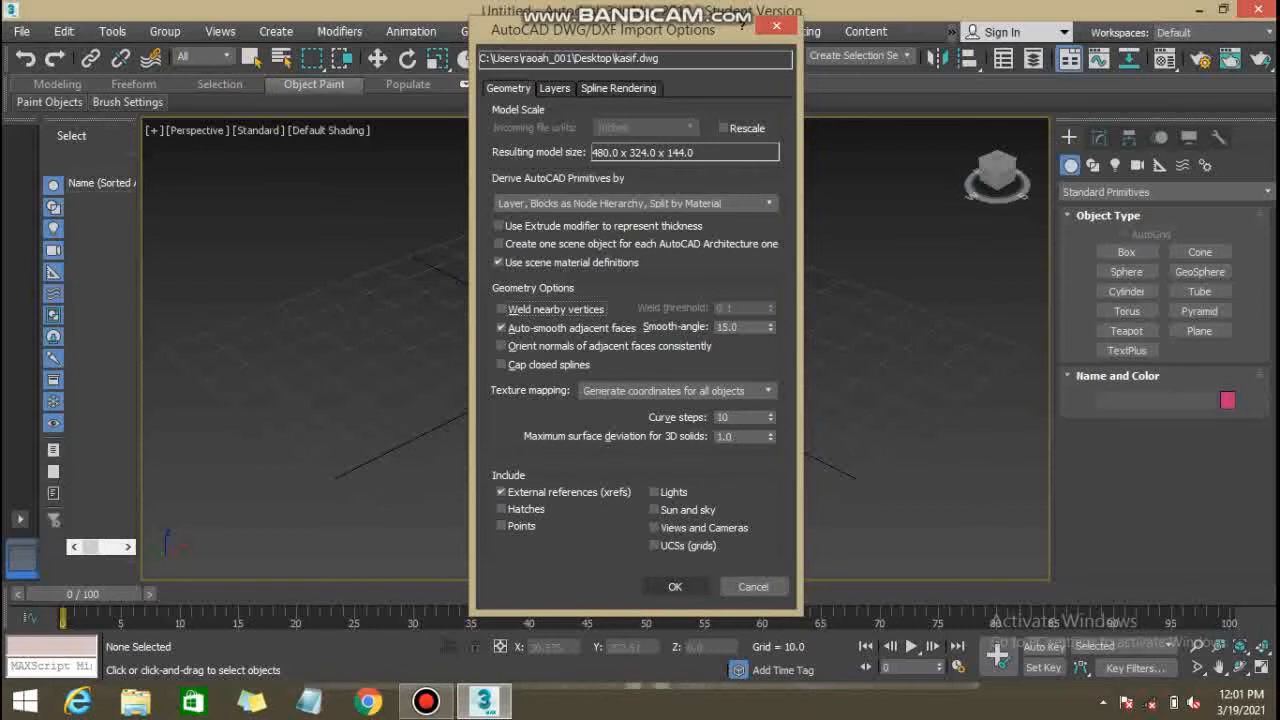
pyautogui.click(675, 587)
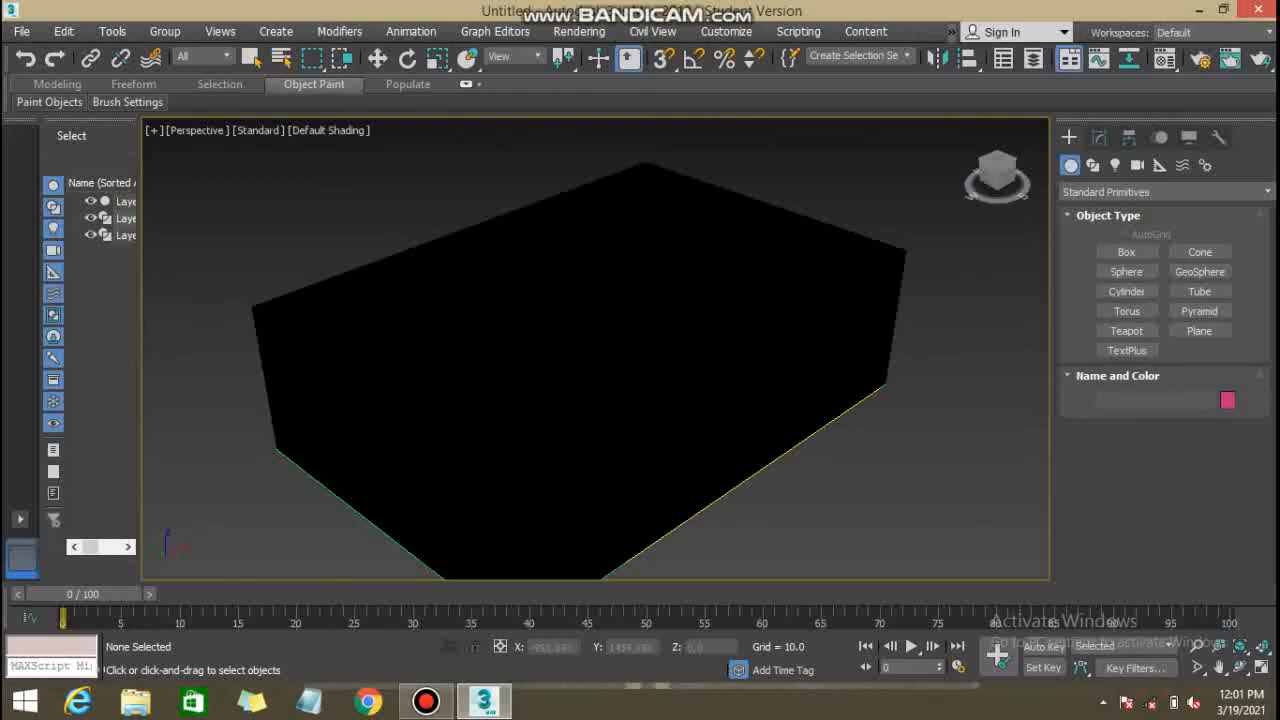
# Load the UVW Remove utility from the full list of utilities
pyautogui.scroll(-5, 595, 350)
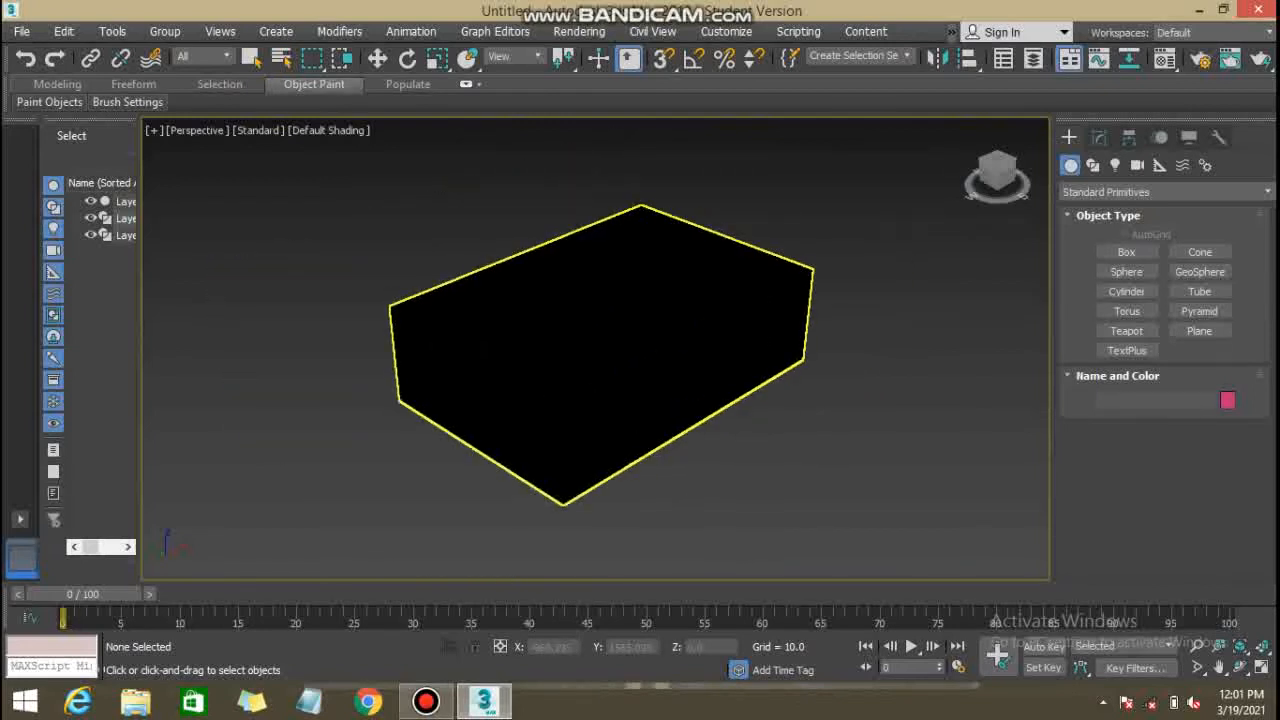
pyautogui.moveTo(595, 350); pyautogui.dragTo(622, 360, button='middle')
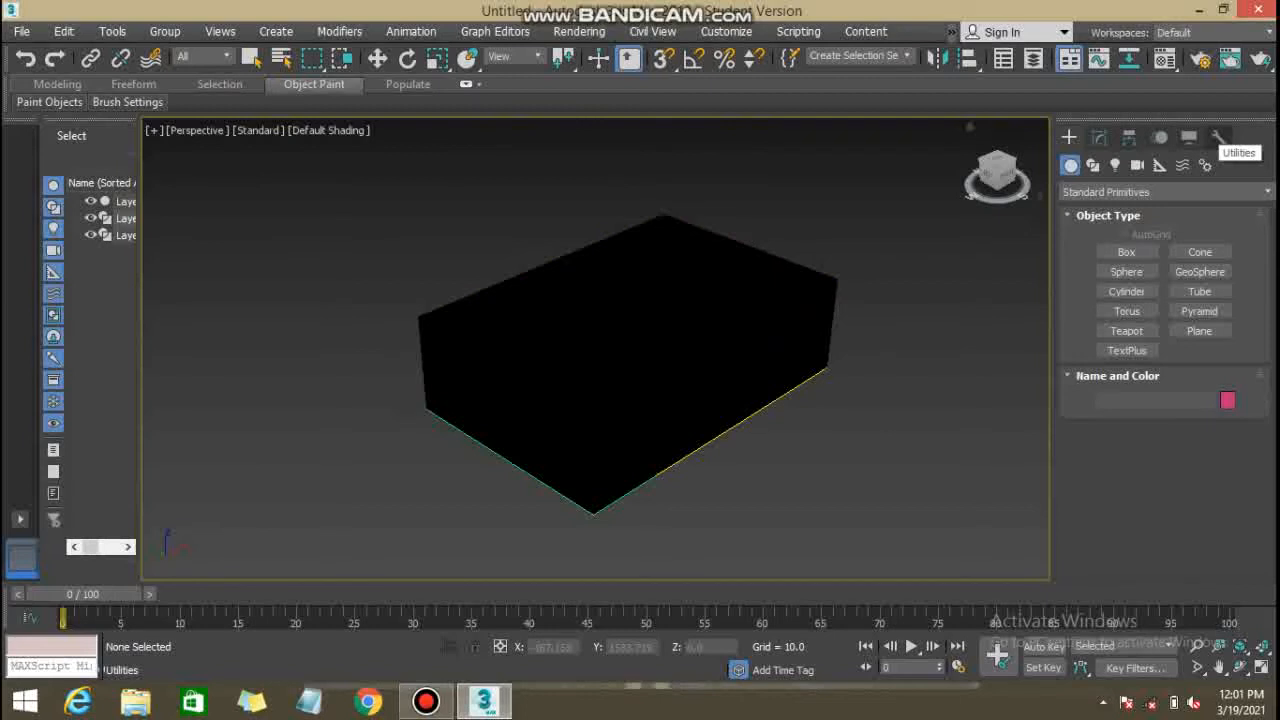
pyautogui.click(1218, 137)
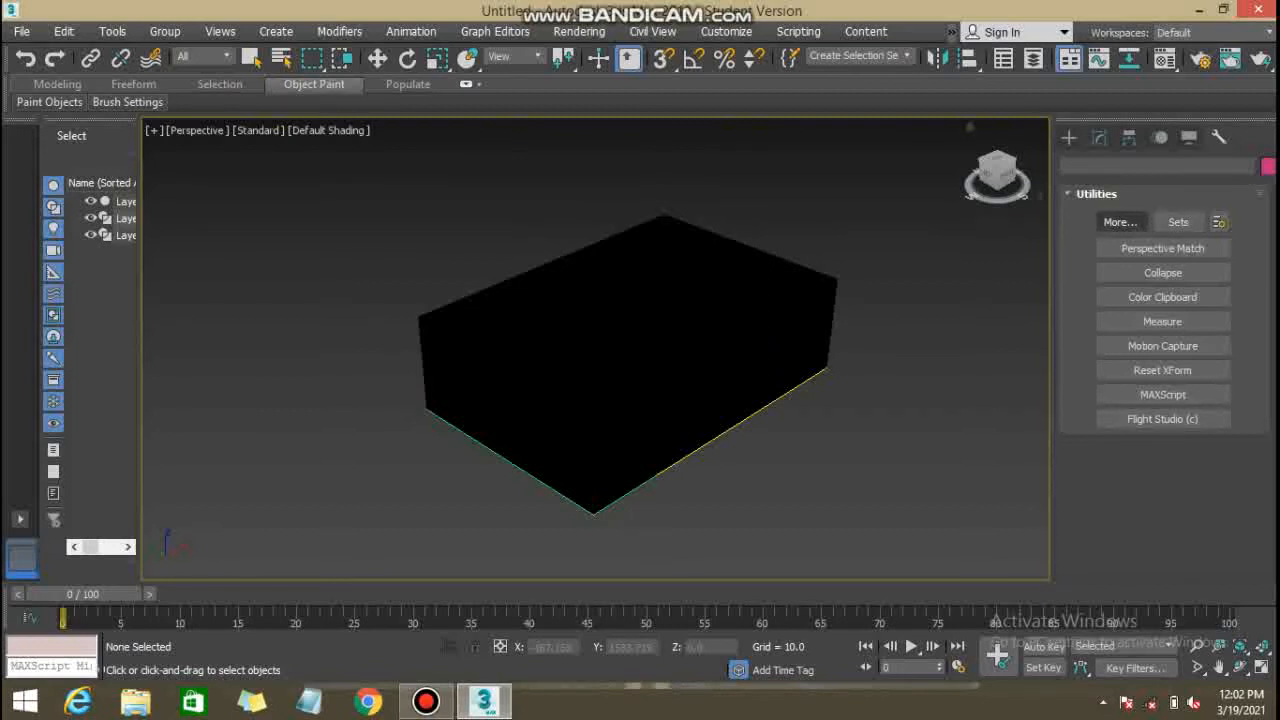
pyautogui.click(1120, 222)
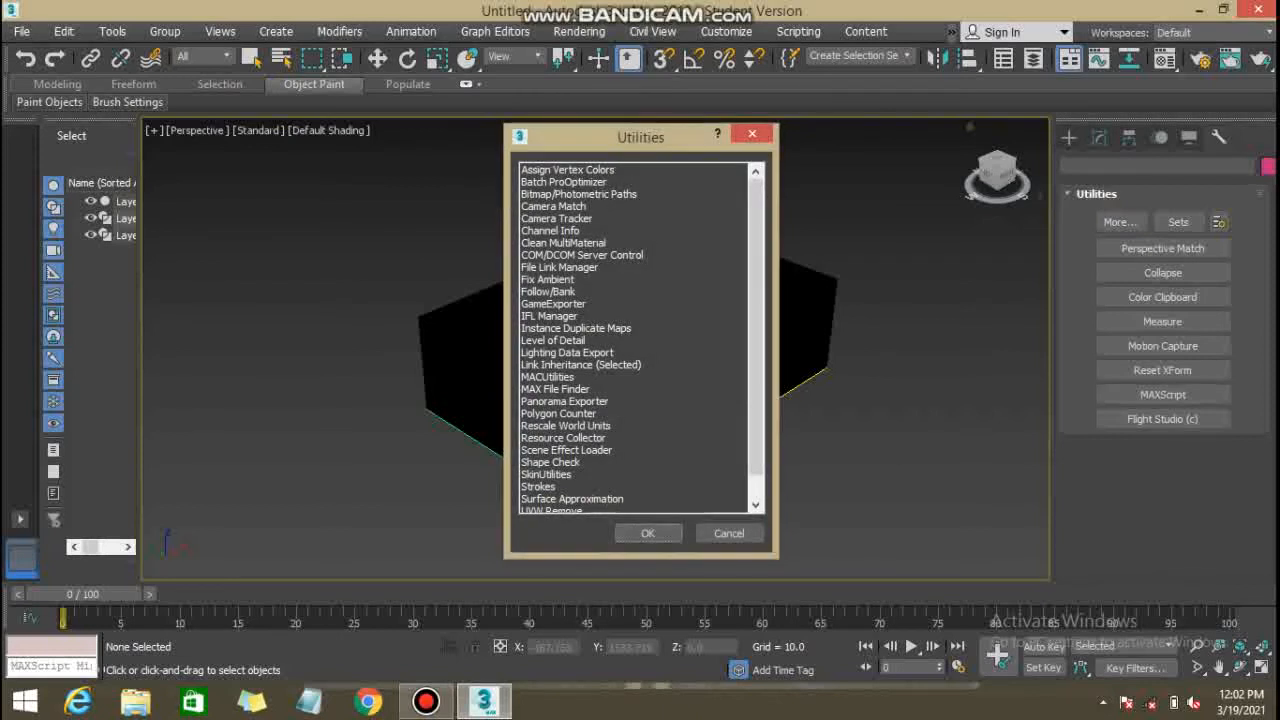
pyautogui.moveTo(756, 328); pyautogui.dragTo(756, 352)
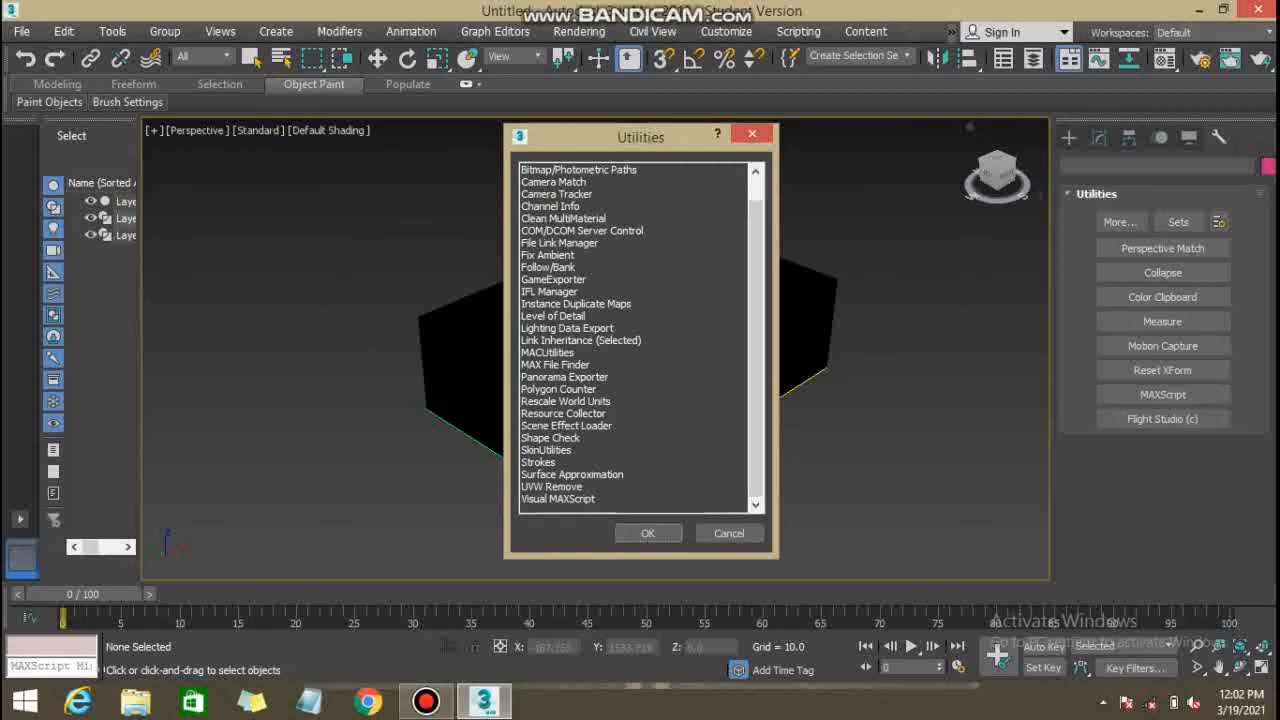
pyautogui.click(552, 487)
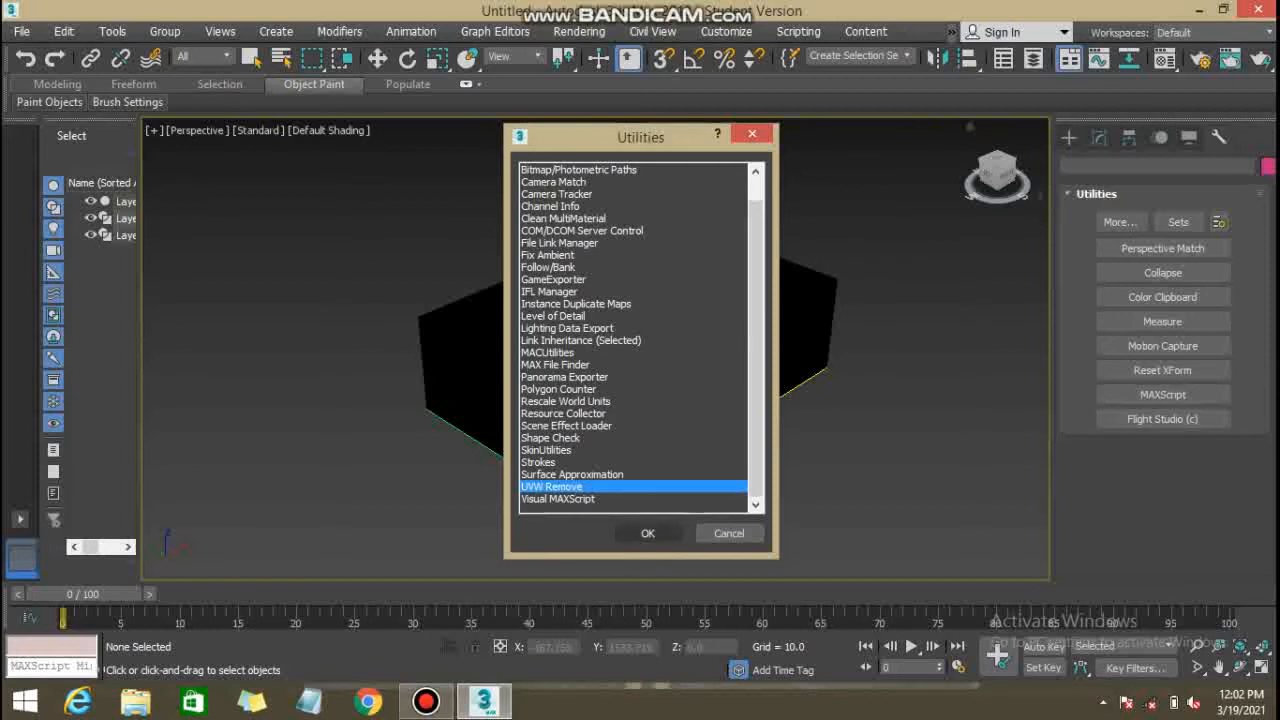
pyautogui.click(648, 533)
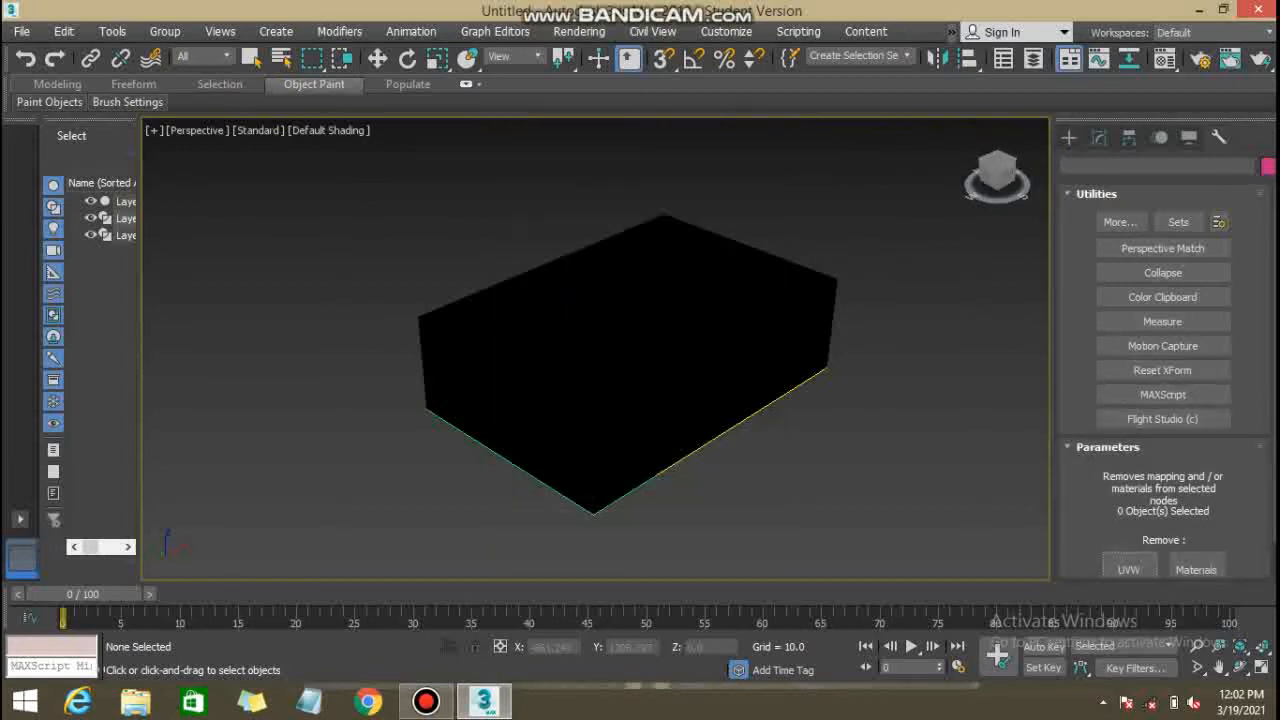
# Remove the materials from the imported black building object, Layer:Layer1
pyautogui.scroll(-2, 1160, 500)
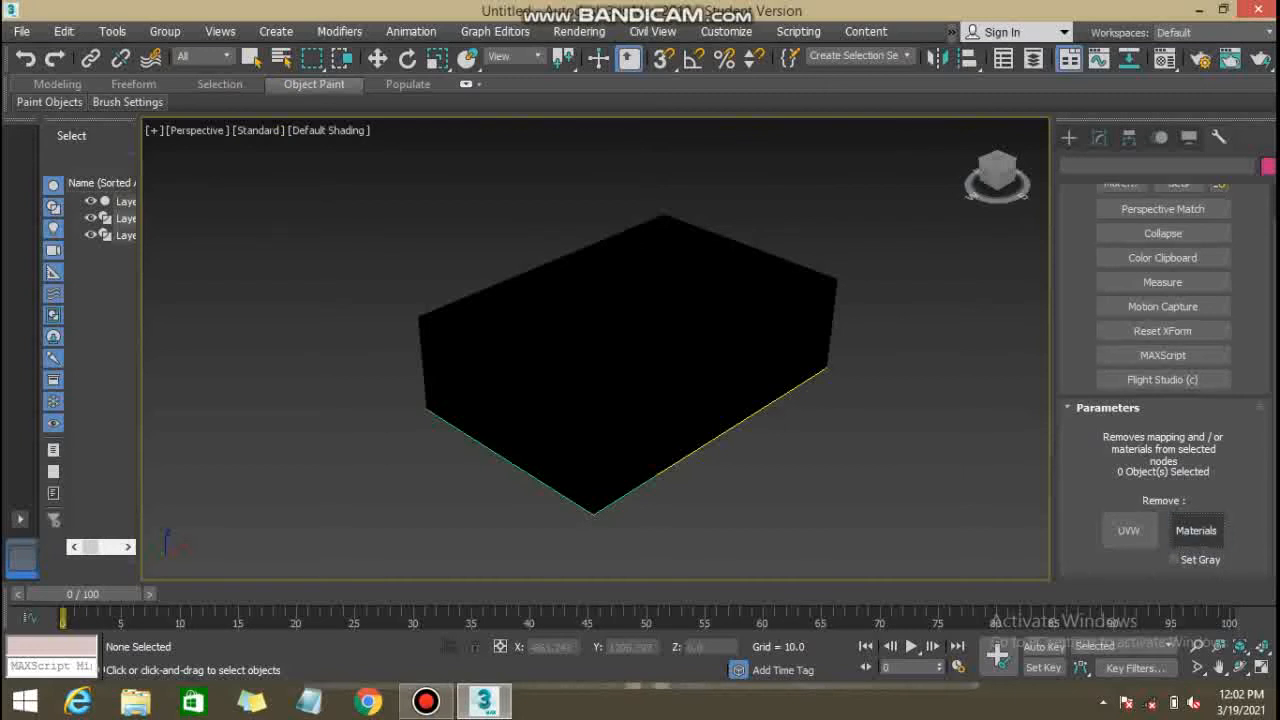
pyautogui.click(745, 365)
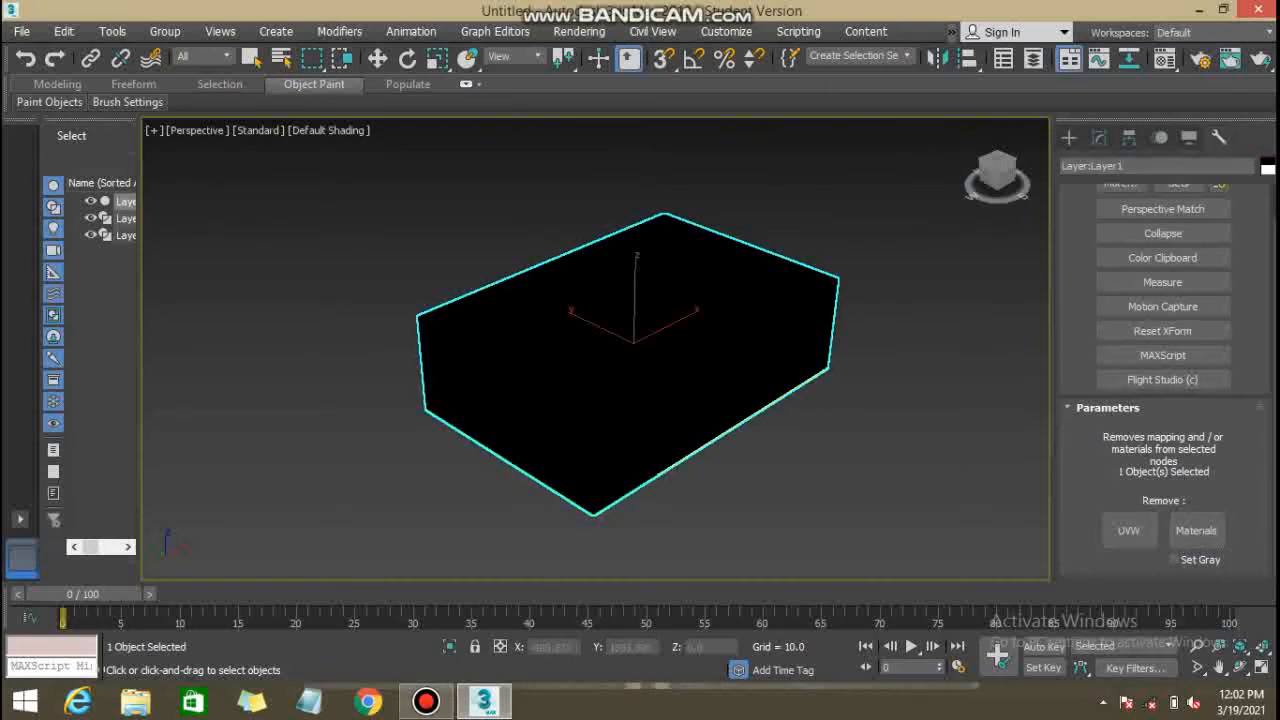
pyautogui.click(1196, 530)
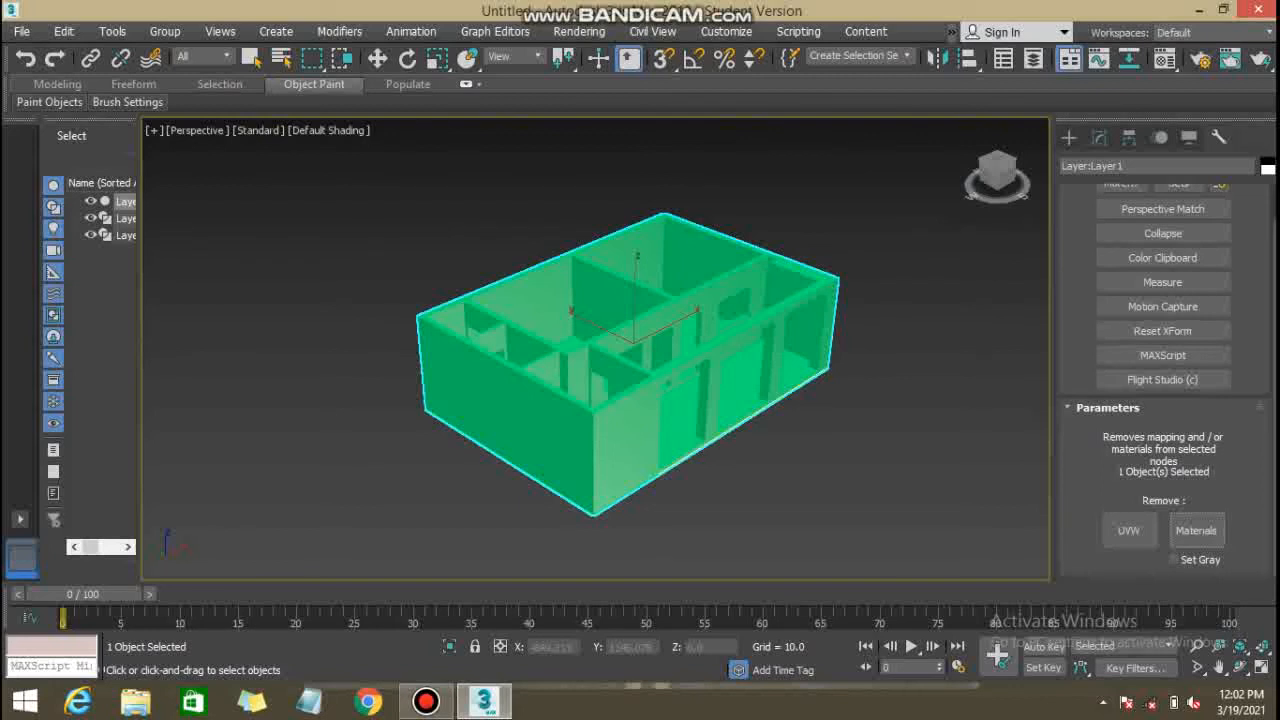
# Inspect the walls, rooms and openings of the imported building model
pyautogui.scroll(2, 1163, 380)
pyautogui.scroll(-2, 1163, 380)
pyautogui.moveTo(672, 381)
pyautogui.mouseDown(button='middle')
pyautogui.moveTo(562, 411)
pyautogui.moveTo(667, 373)
pyautogui.mouseUp(button='middle')
pyautogui.scroll(3, 732, 327)
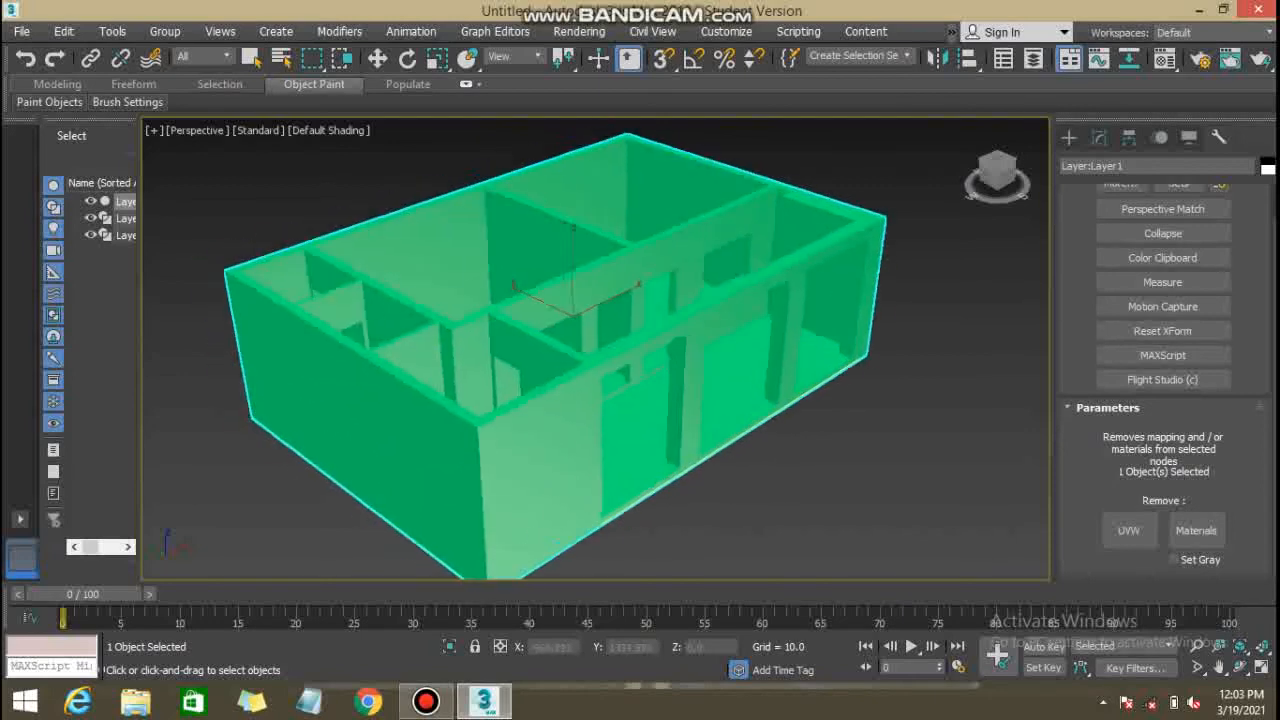
pyautogui.scroll(4, 873, 396)
pyautogui.moveTo(873, 396); pyautogui.dragTo(788, 399, button='middle')
pyautogui.scroll(-6, 838, 388)
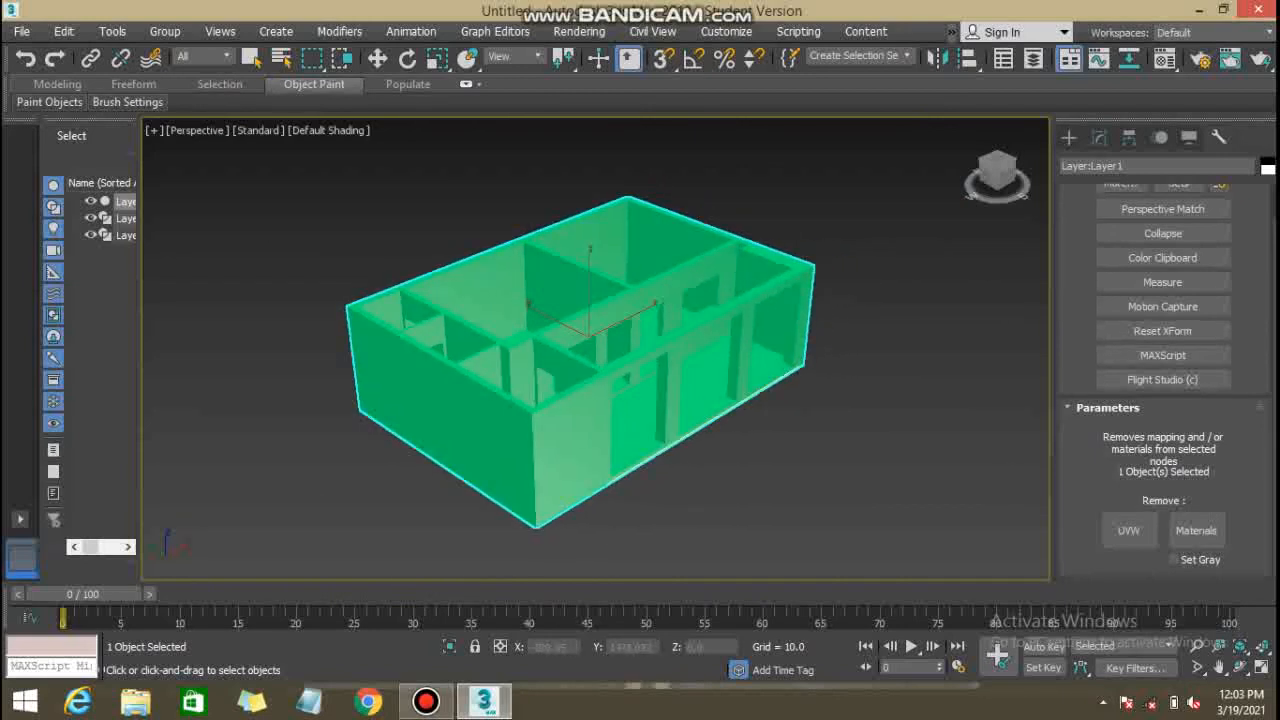